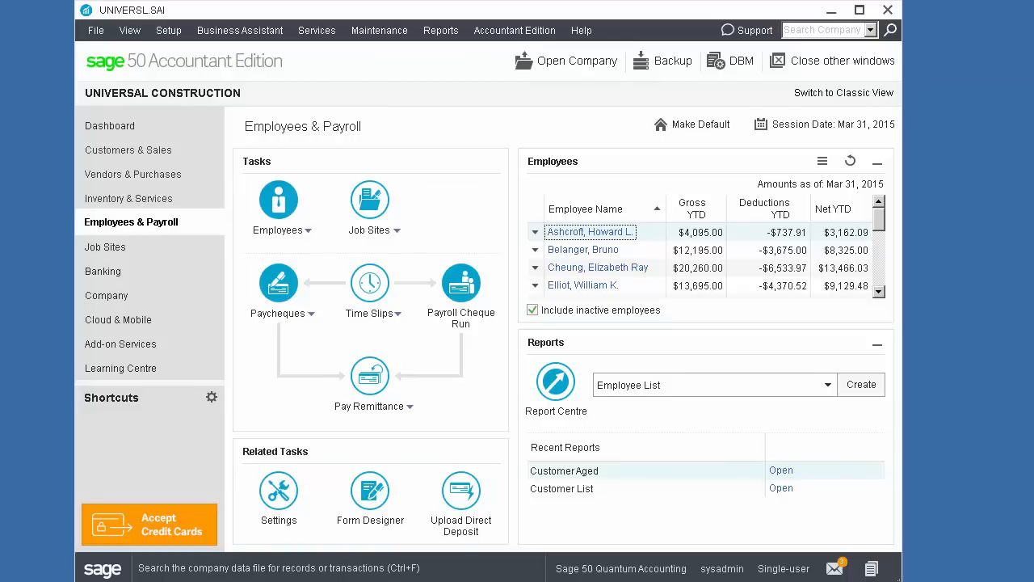
# Step: Review the EFT Direct details in the company's payment processing settings and accept them
pyautogui.click(284, 499)
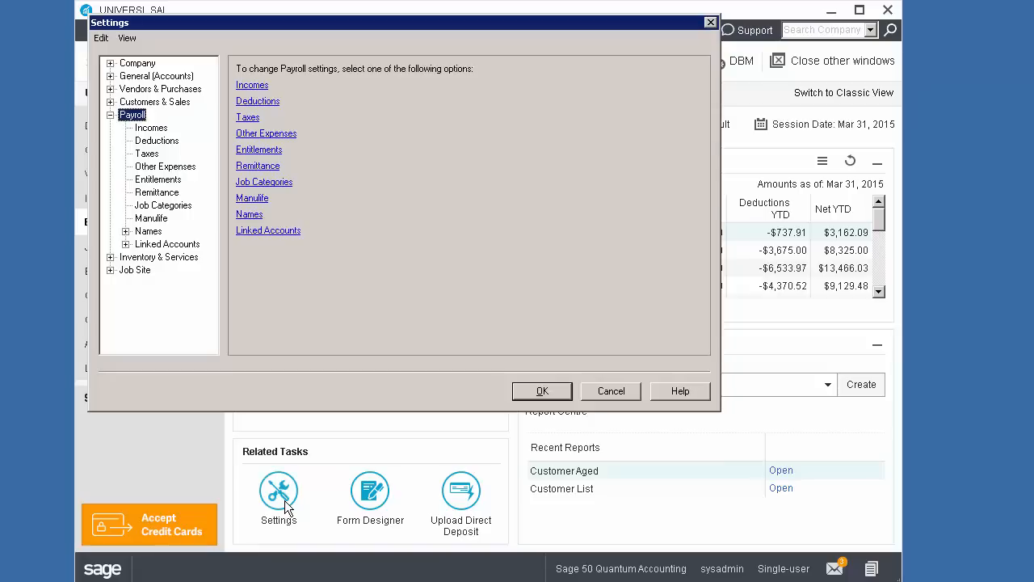
pyautogui.click(110, 63)
pyautogui.click(160, 130)
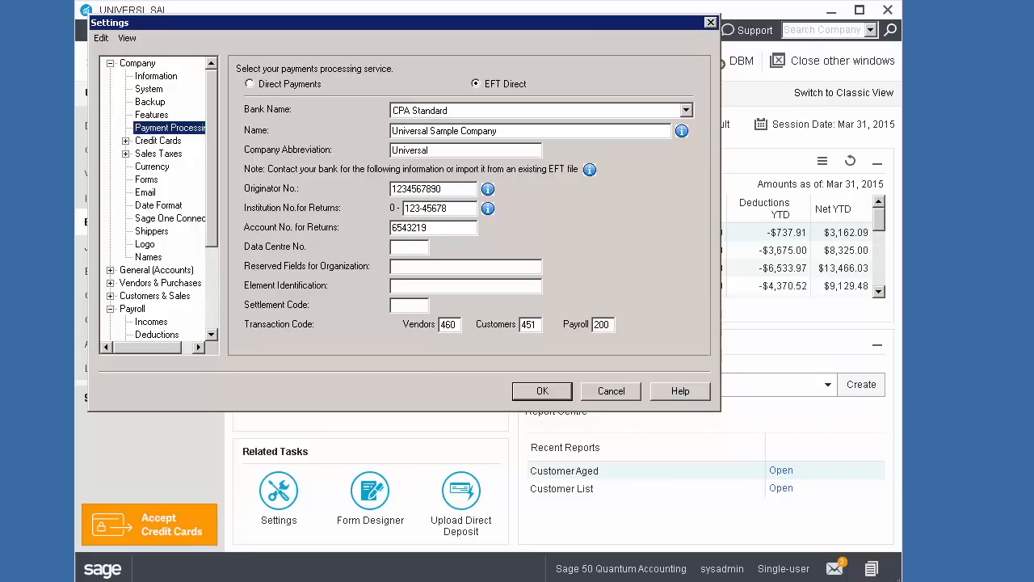
pyautogui.click(550, 392)
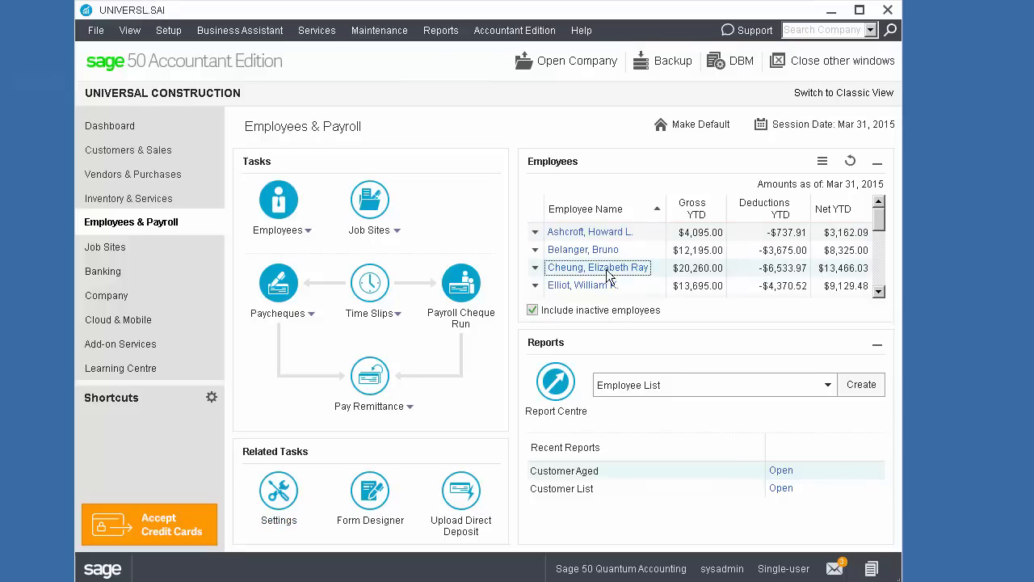
# Step: Enable direct deposit of paycheques in the third listed employee's record and save the record
pyautogui.click(606, 269)
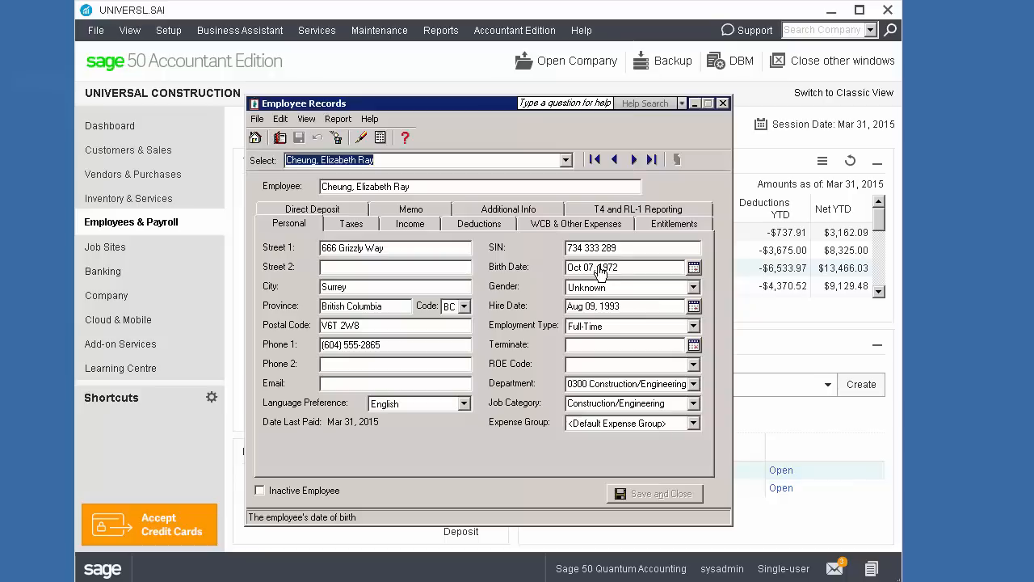
pyautogui.click(315, 210)
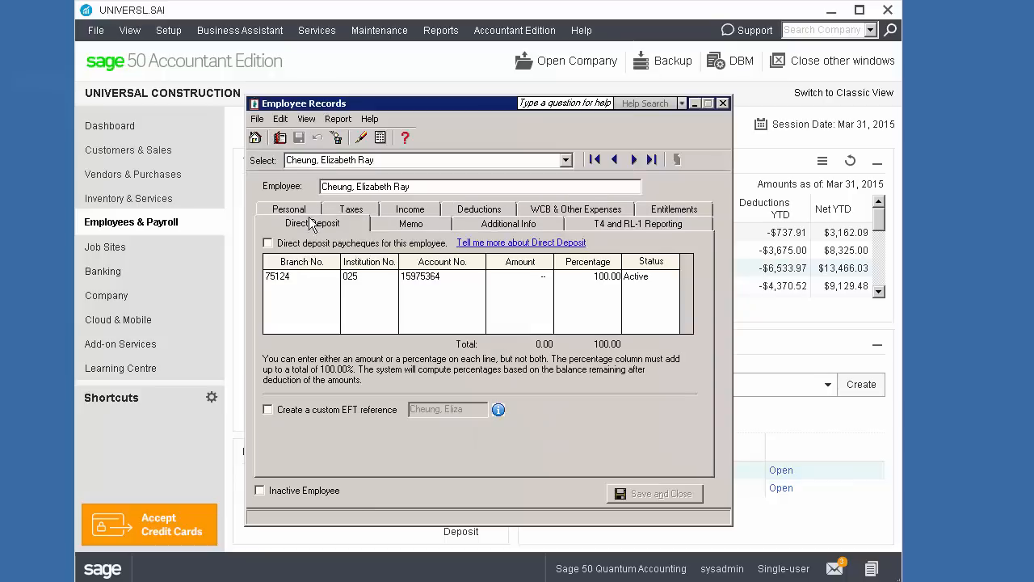
pyautogui.click(268, 244)
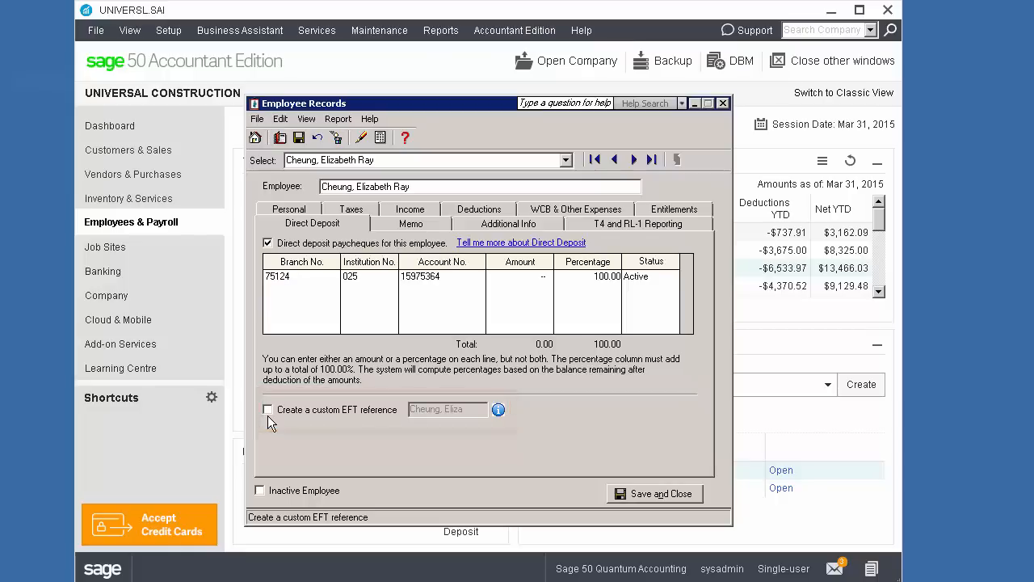
pyautogui.click(635, 494)
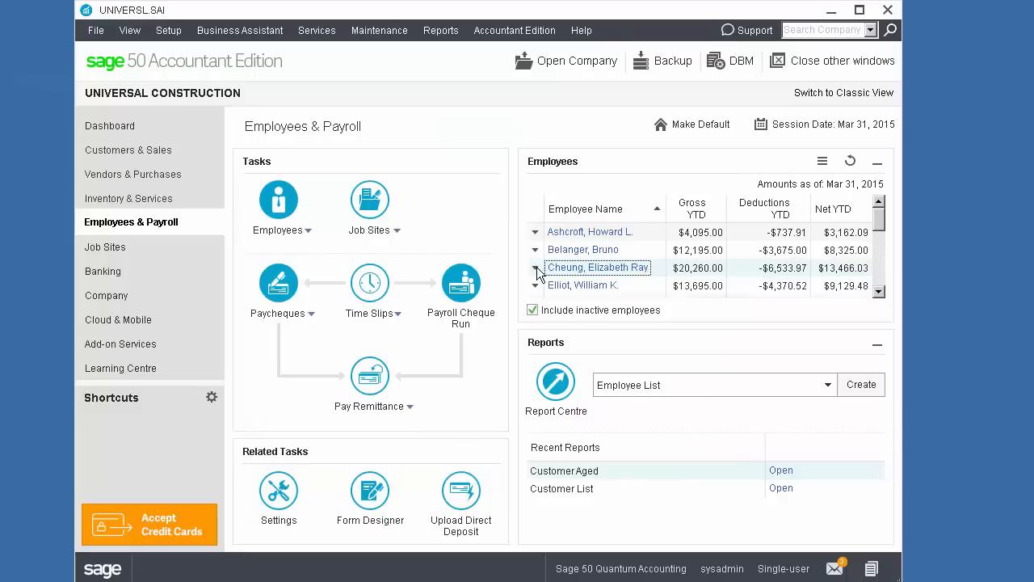
# Step: Create and process a direct deposit paycheque for the same employee, and close the paycheque window
pyautogui.click(537, 268)
pyautogui.click(567, 298)
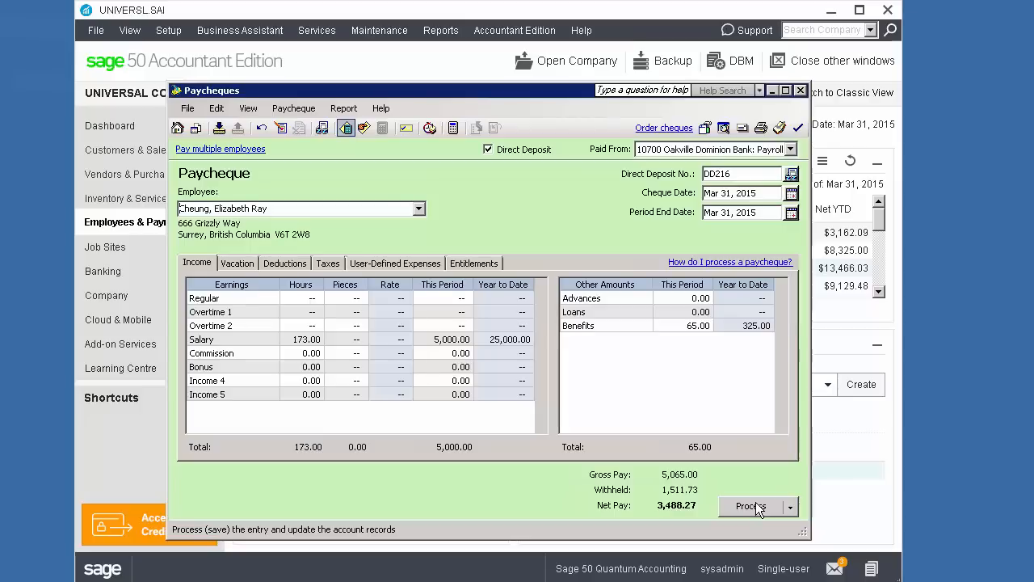
pyautogui.click(752, 507)
pyautogui.click(800, 90)
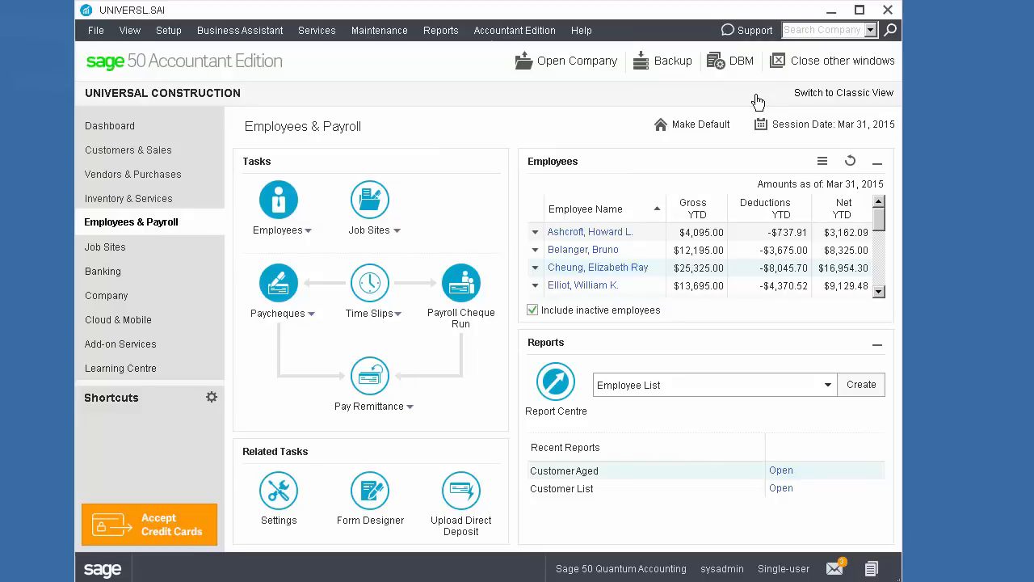
# Step: Open the list of payroll direct deposits that are ready for upload
pyautogui.click(461, 493)
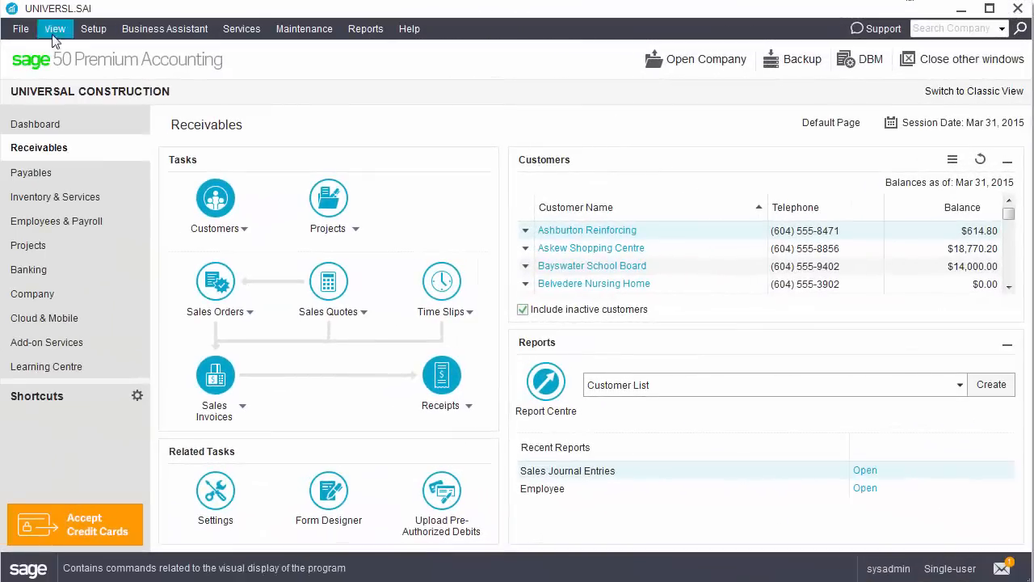
pyautogui.click(21, 28)
pyautogui.moveTo(131, 283)
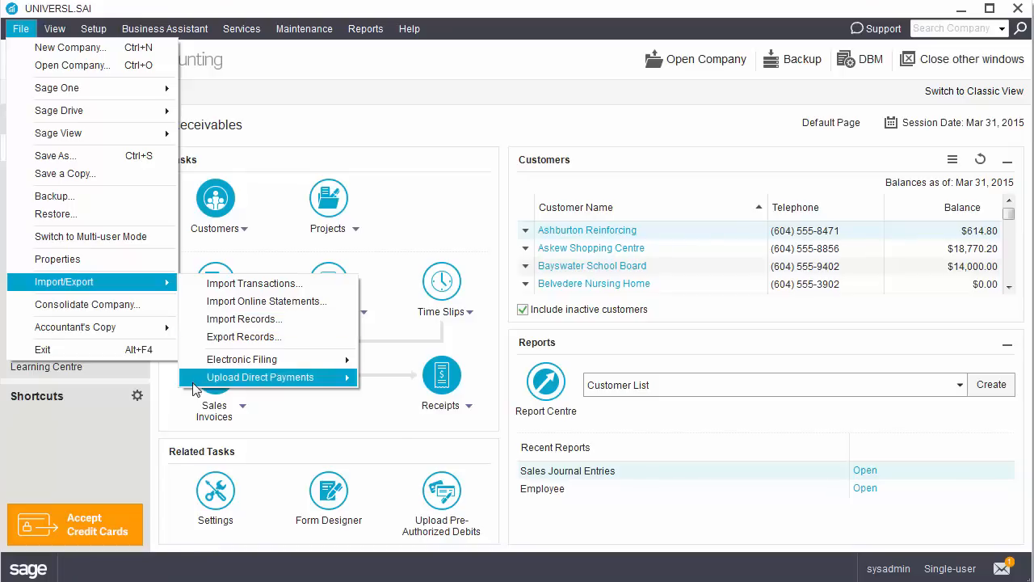
pyautogui.moveTo(323, 378)
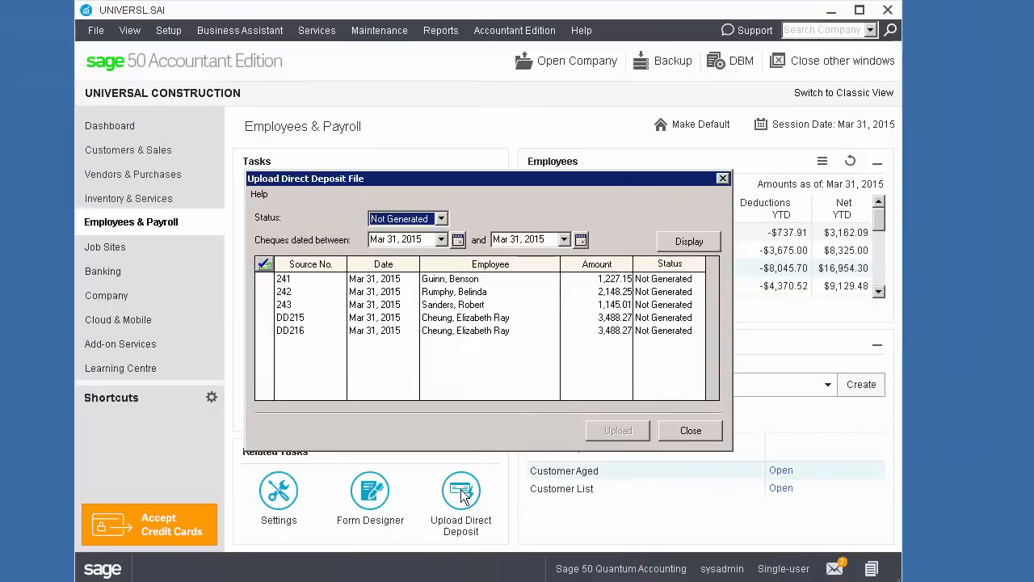
# Step: Select only direct deposit DD216 in the payroll list and start its upload
pyautogui.click(264, 263)
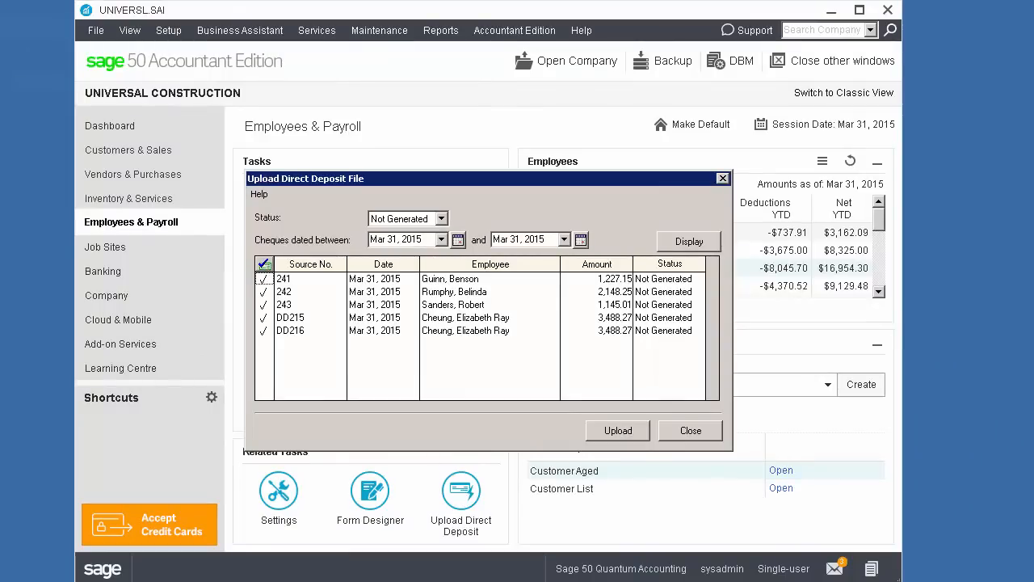
pyautogui.click(265, 265)
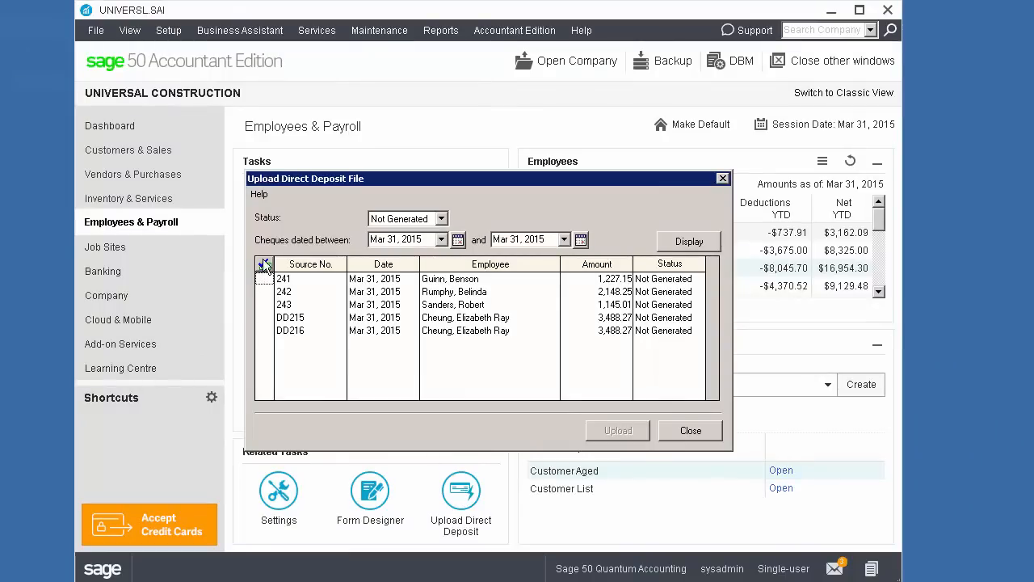
pyautogui.click(260, 331)
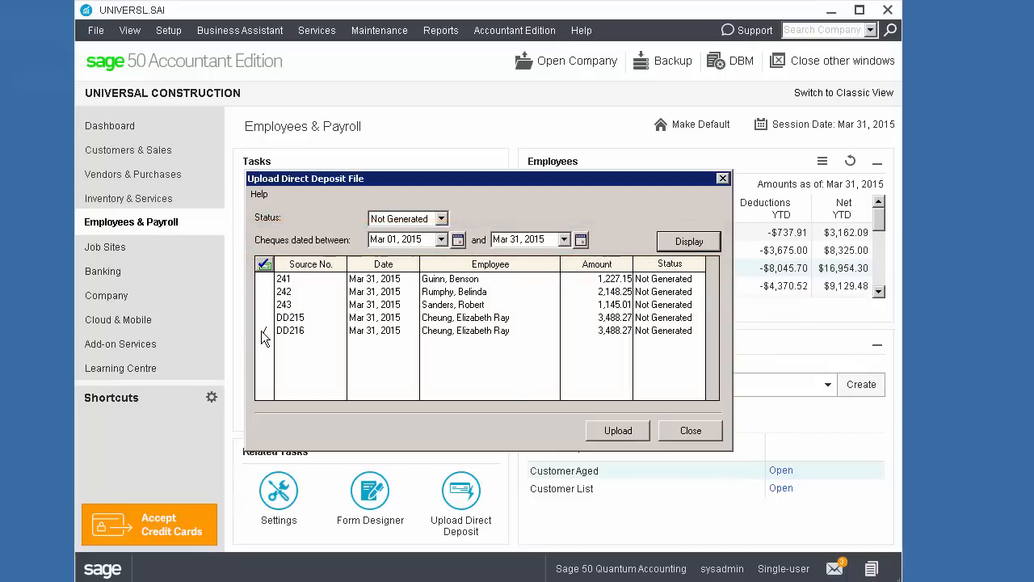
pyautogui.click(632, 430)
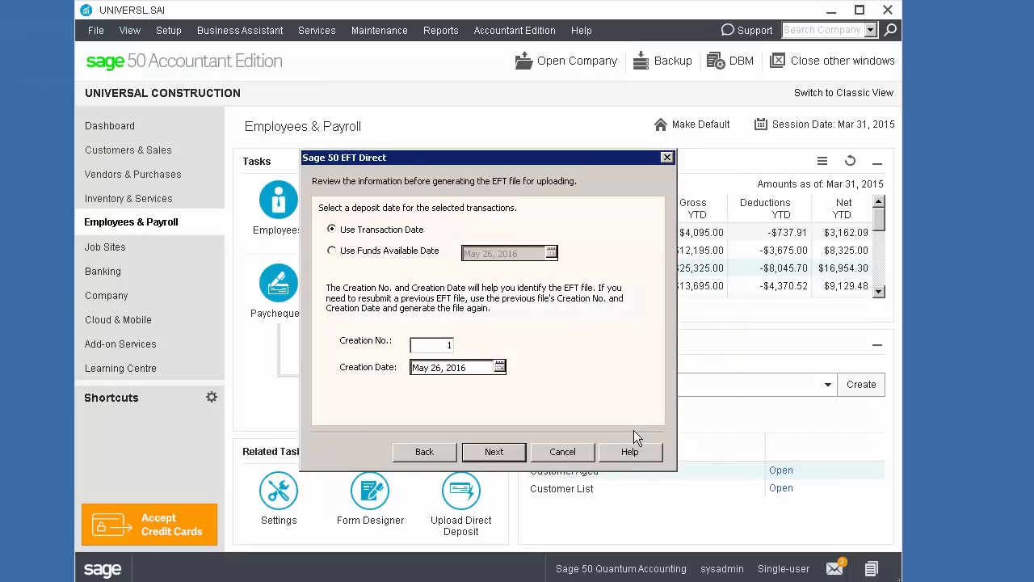
# Step: Accept the transaction date as deposit date, save the payroll EFT file as PRDIRECT.DAT in C:\Sage 50 Data and finish the upload
pyautogui.click(503, 452)
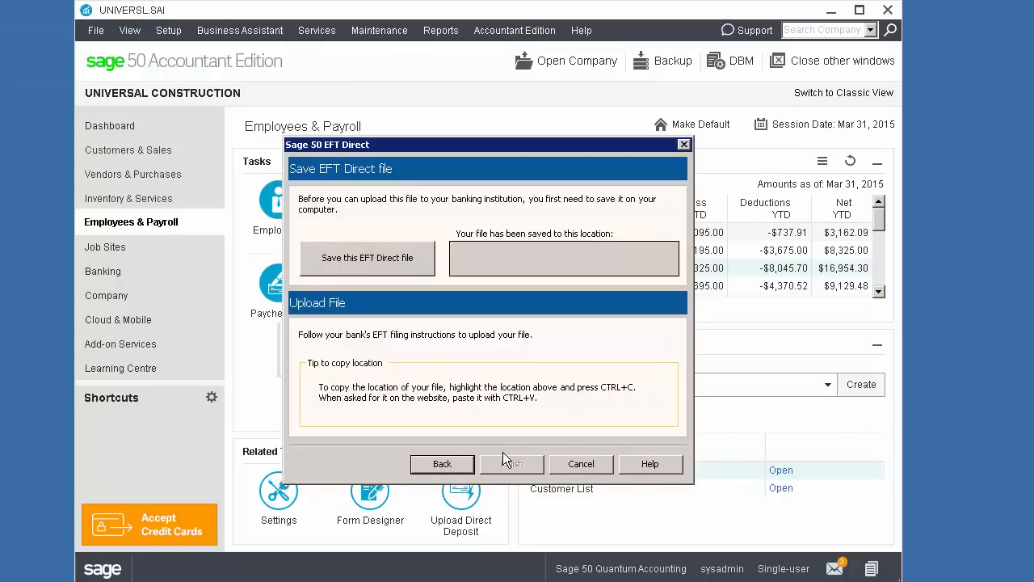
pyautogui.click(354, 256)
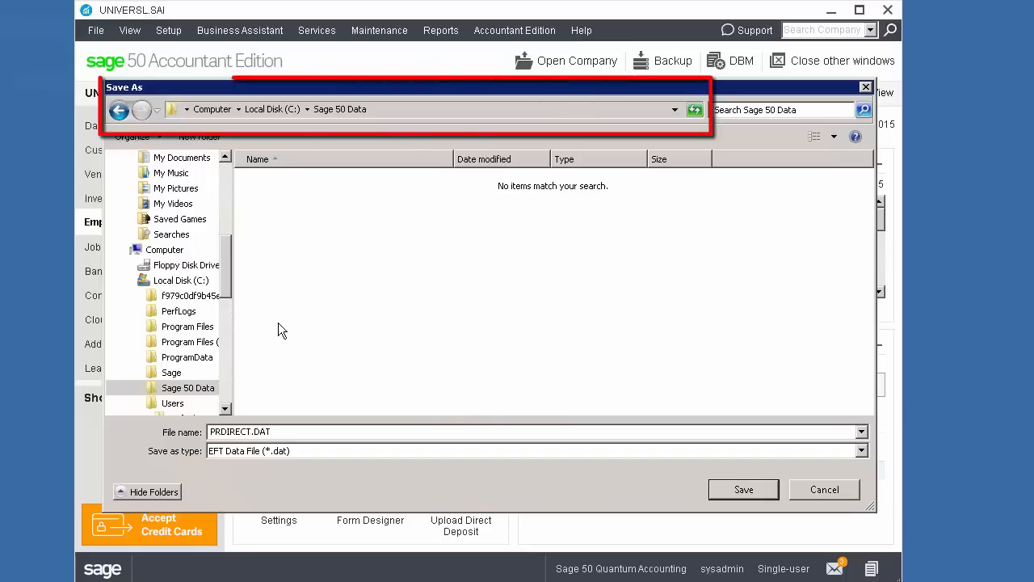
pyautogui.click(744, 489)
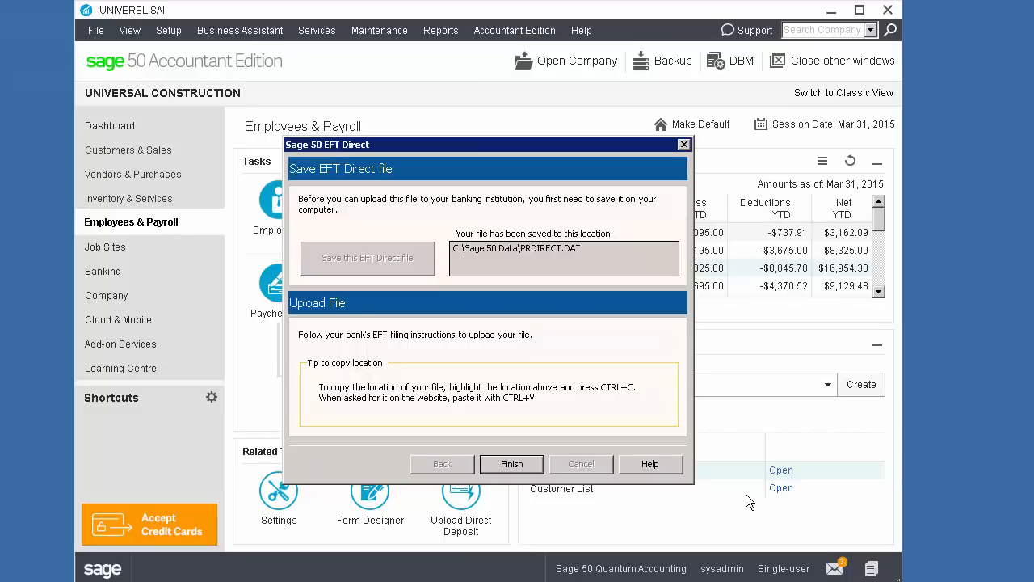
pyautogui.click(523, 466)
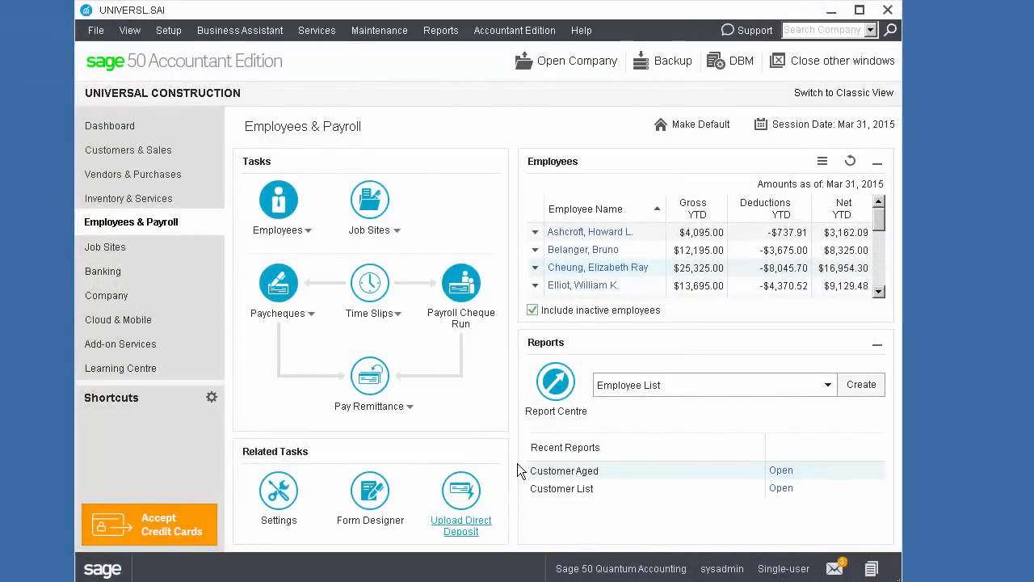
# Step: Select the Cheshire Development direct deposit VP1 among the vendor transactions and start its upload
pyautogui.click(122, 174)
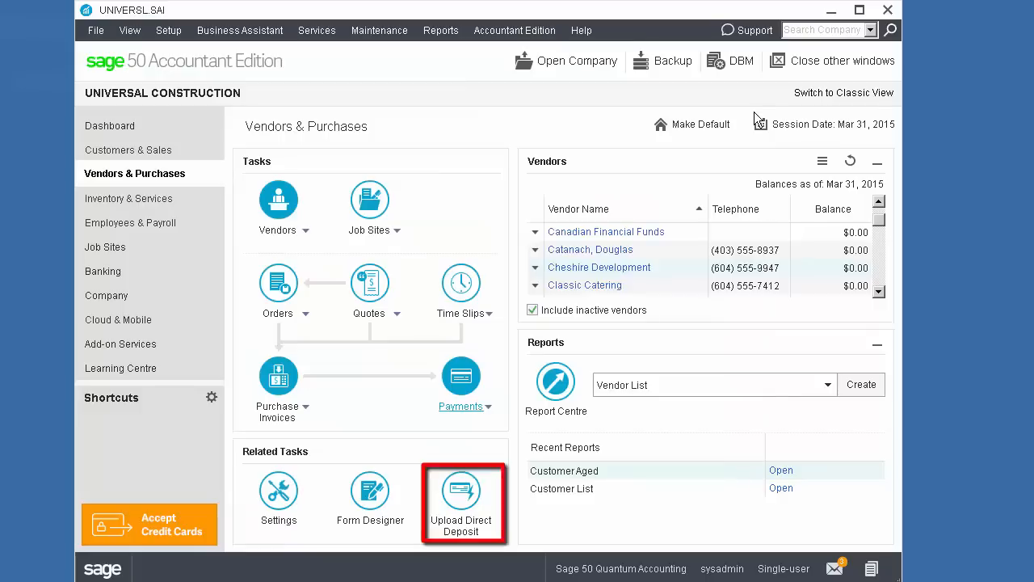
pyautogui.click(455, 492)
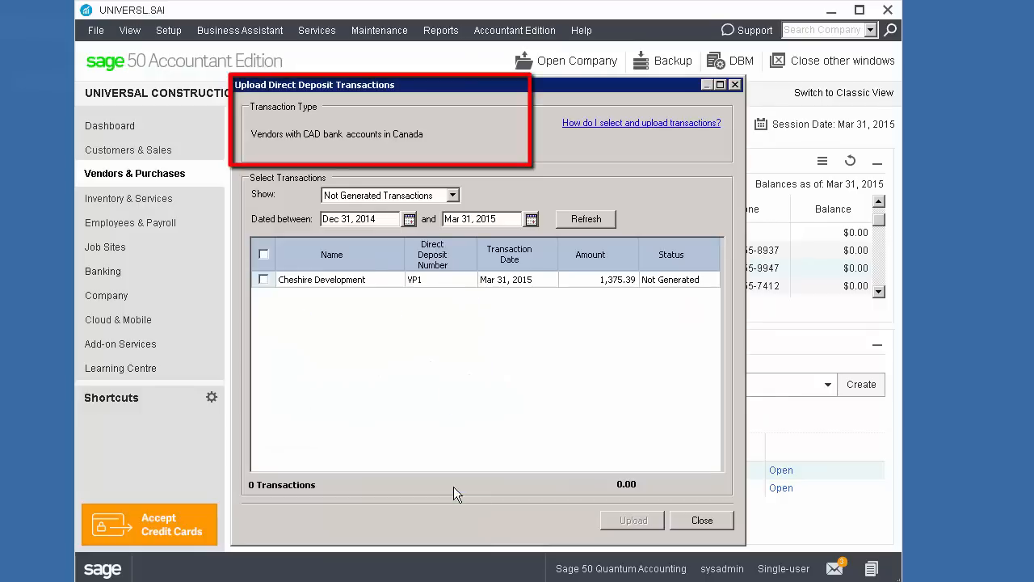
pyautogui.click(264, 279)
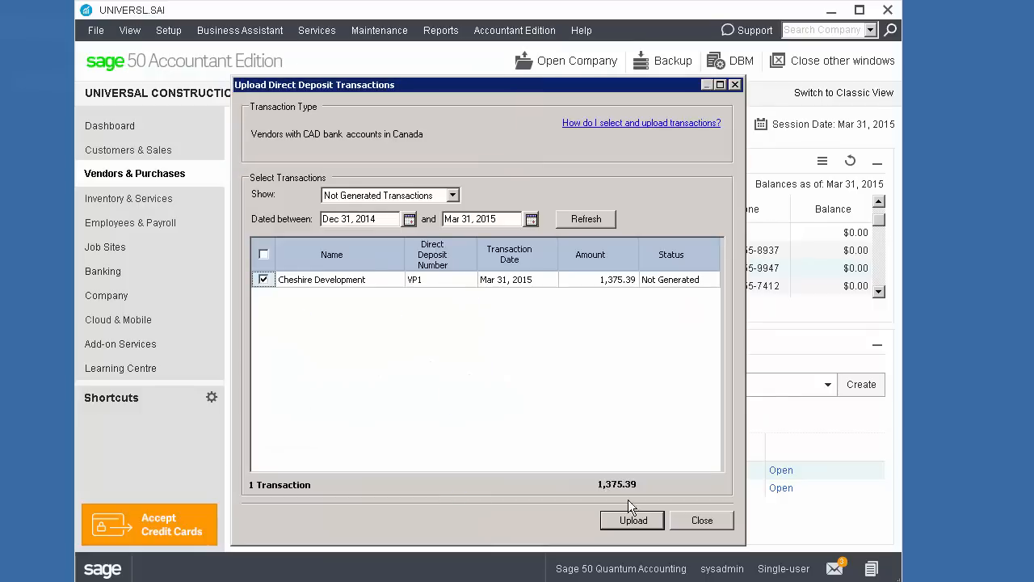
pyautogui.click(634, 519)
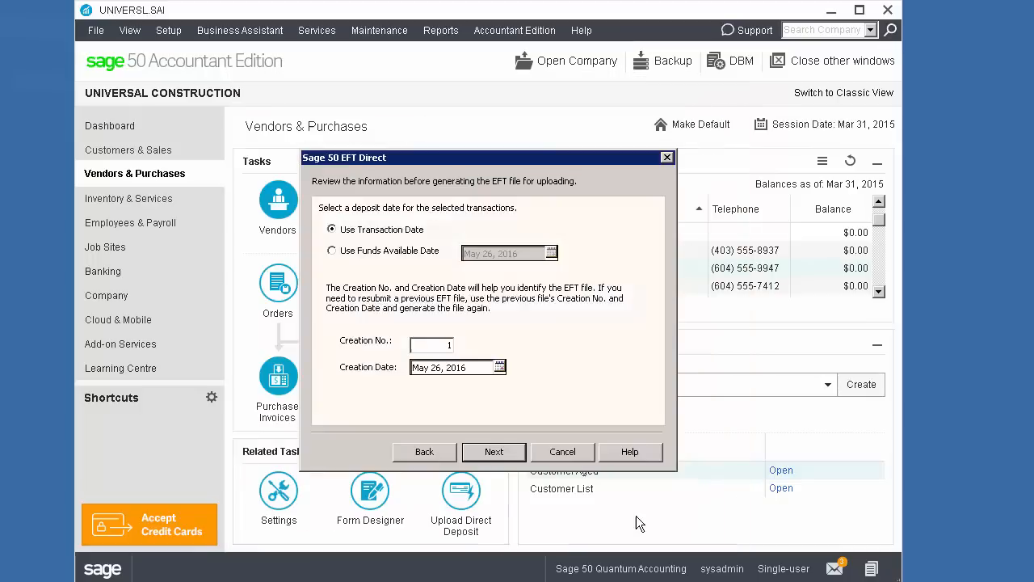
# Step: Accept the vendor deposit date settings, save the EFT file as APDIRECT.DAT in C:\Sage 50 Data and finish the upload
pyautogui.click(502, 453)
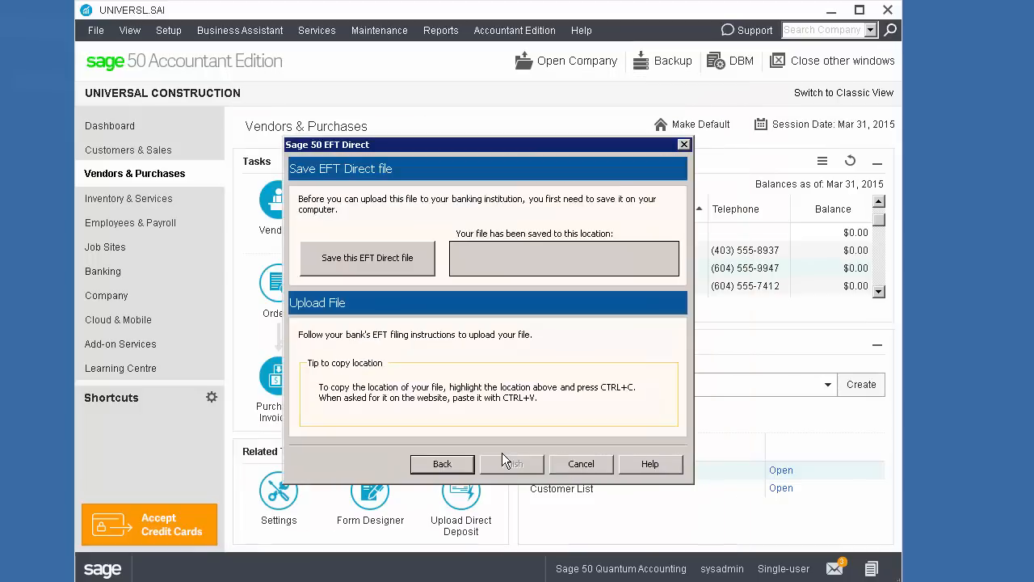
pyautogui.click(412, 257)
pyautogui.click(744, 494)
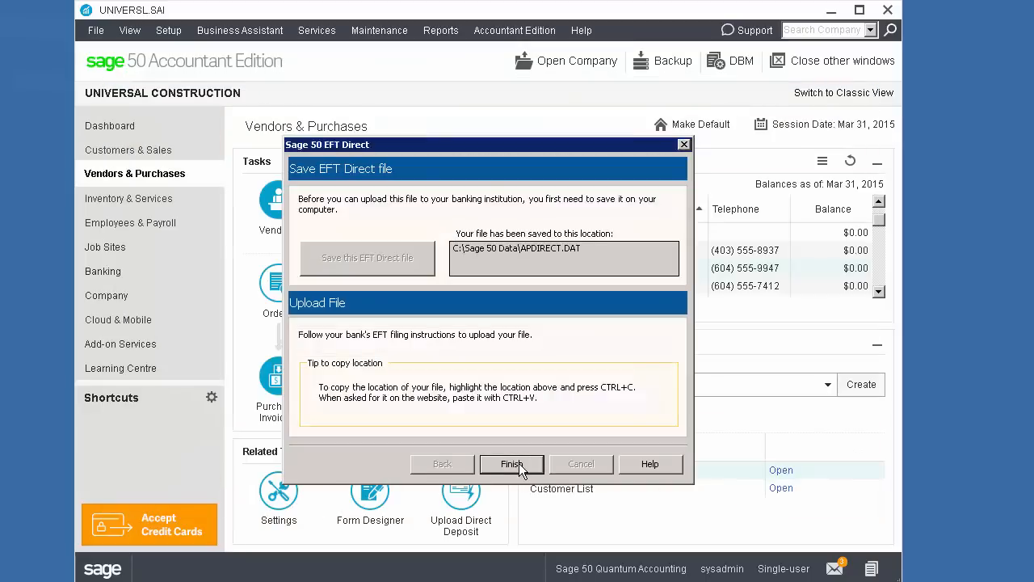
pyautogui.click(512, 463)
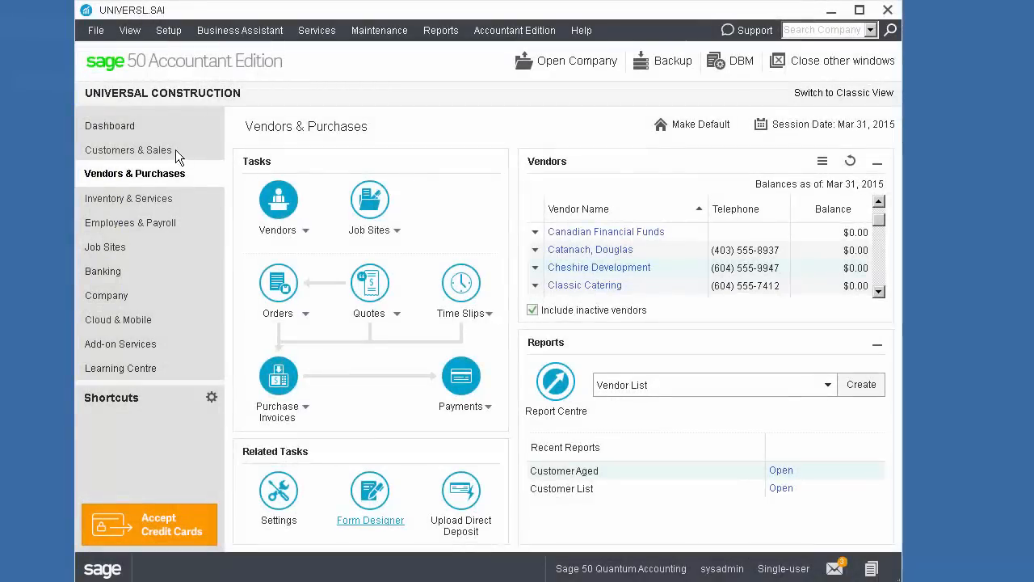
# Step: Select the District Of Slocan pre-authorized debit CP1 among the customer transactions and start its upload
pyautogui.click(176, 150)
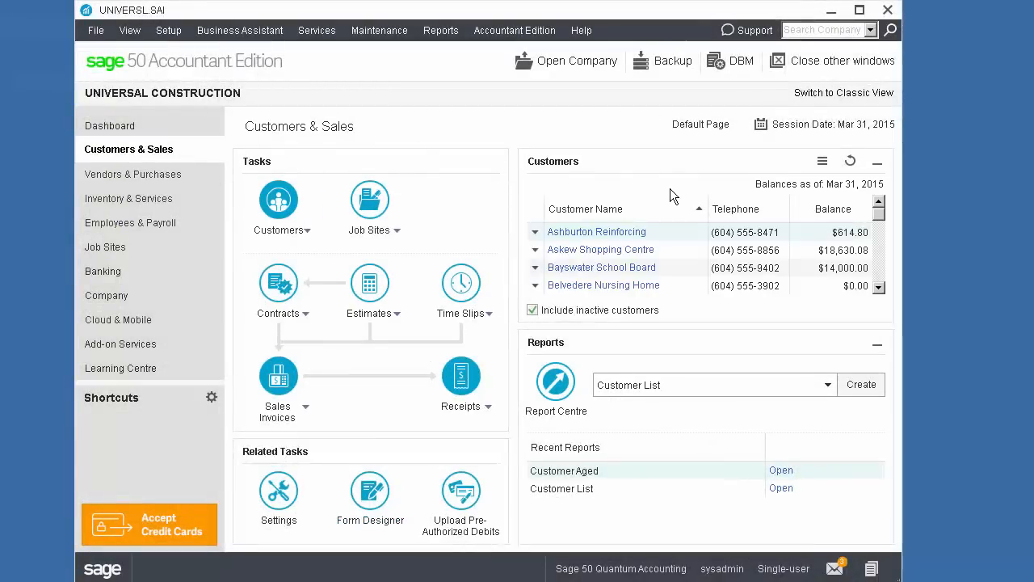
pyautogui.click(879, 288)
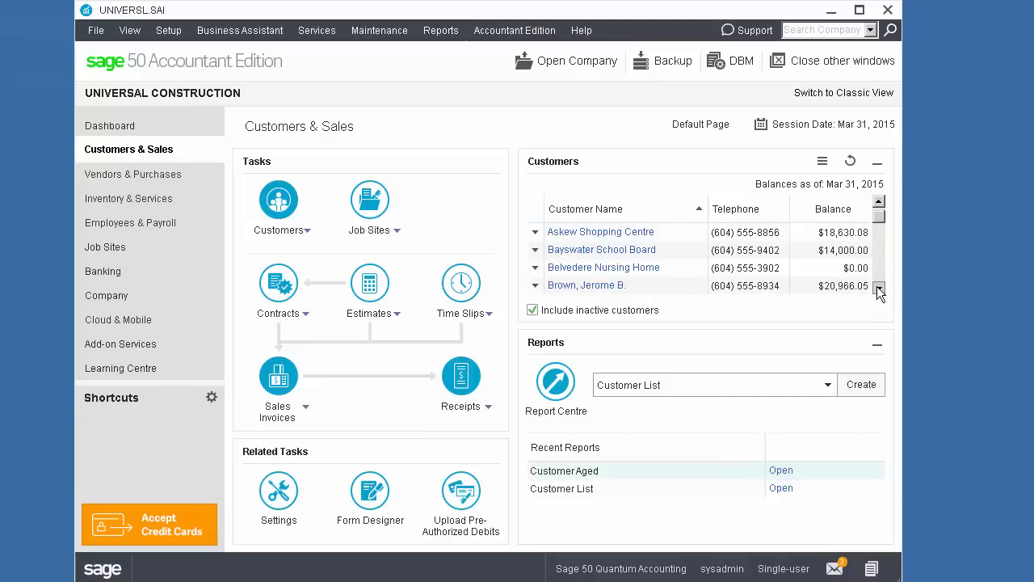
pyautogui.click(879, 288)
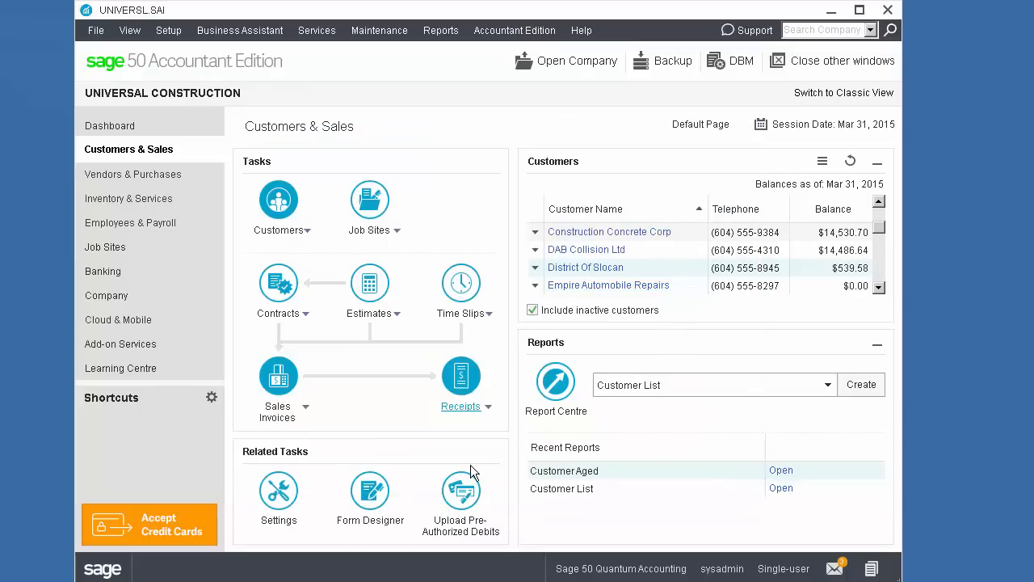
pyautogui.click(457, 501)
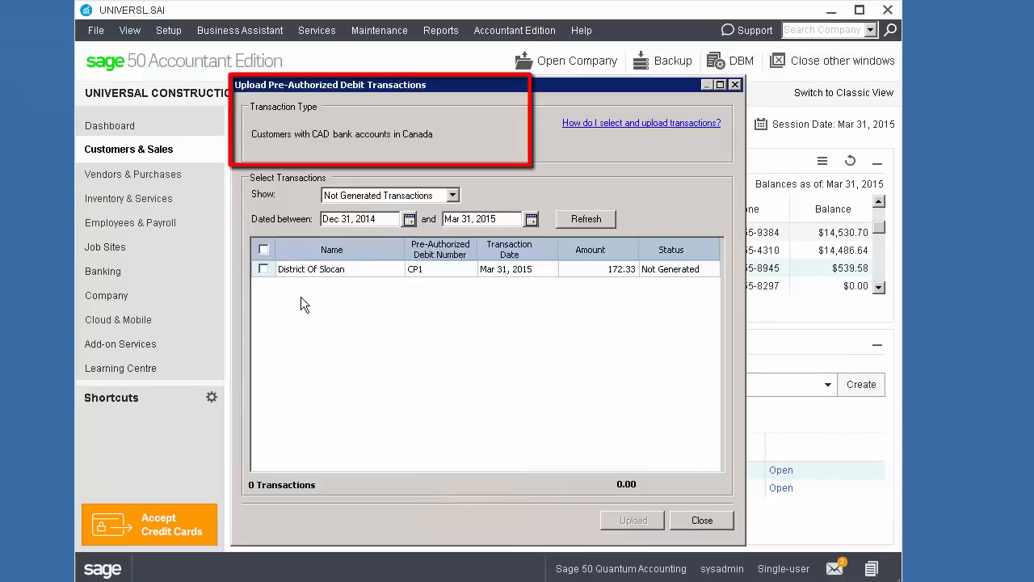
pyautogui.click(264, 269)
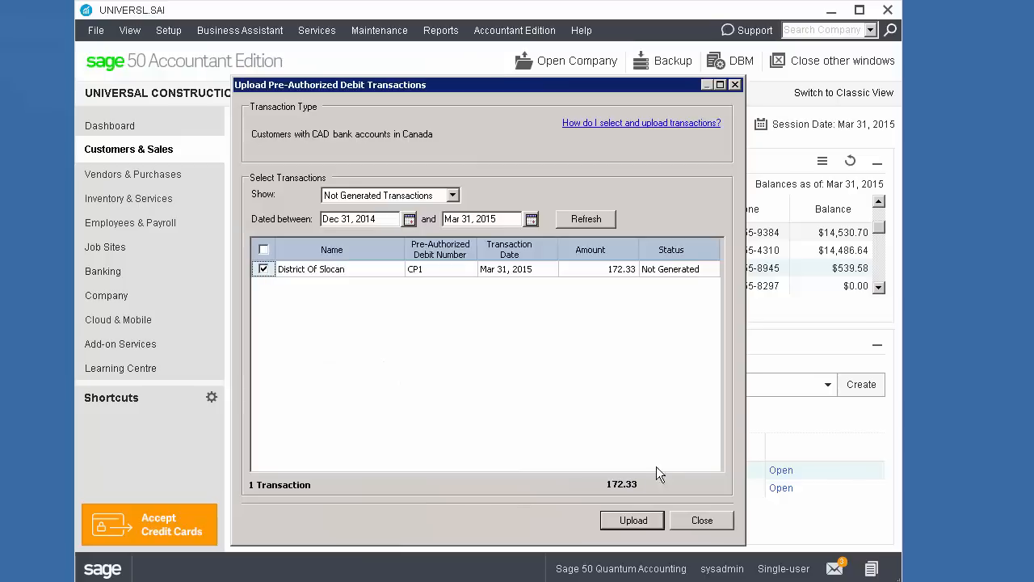
pyautogui.click(643, 524)
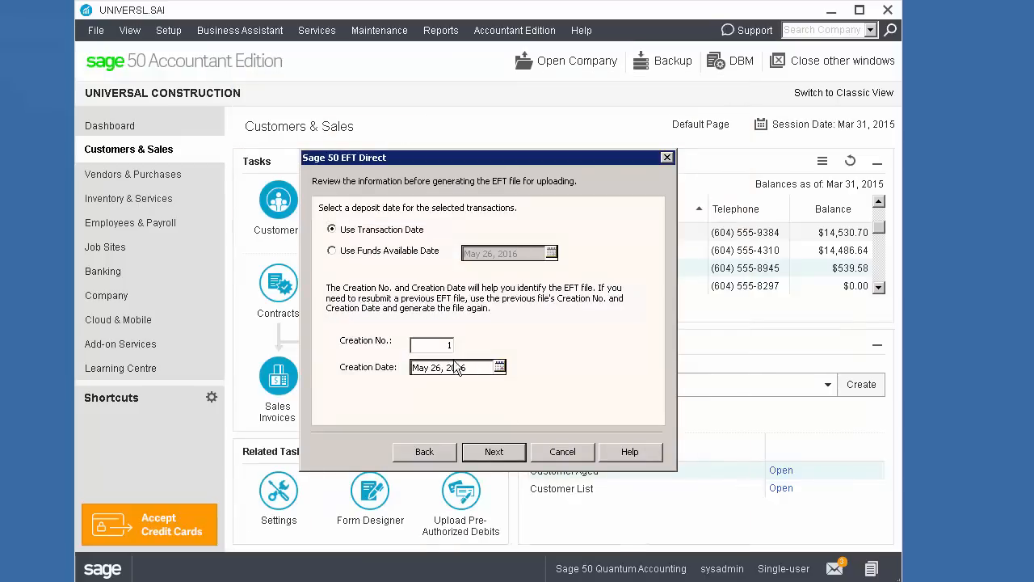
# Step: Accept the customer debit date settings, save the EFT file as ARDIRECT.DAT in C:\Sage 50 Data and finish the upload
pyautogui.click(491, 452)
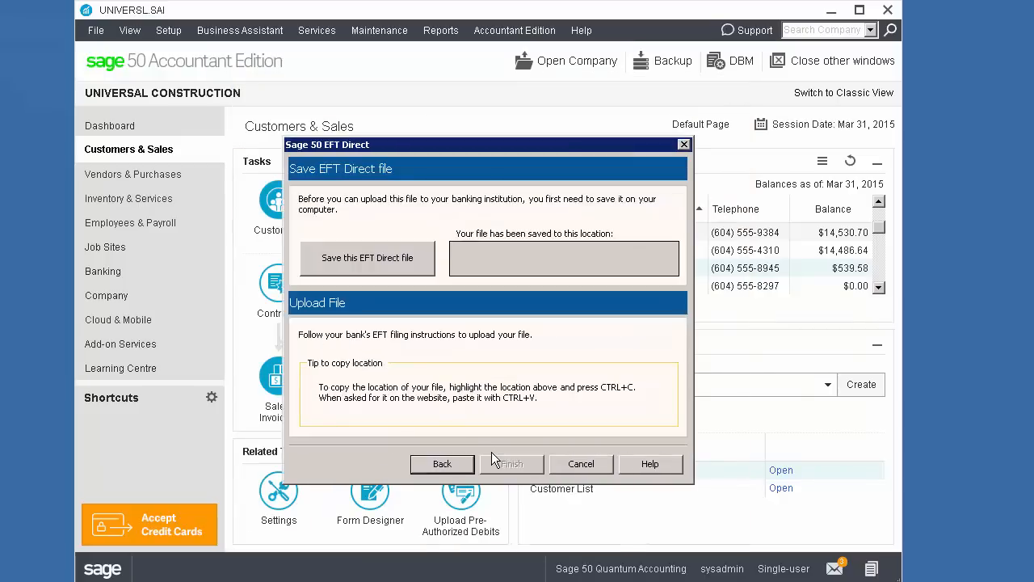
pyautogui.click(381, 255)
pyautogui.click(743, 489)
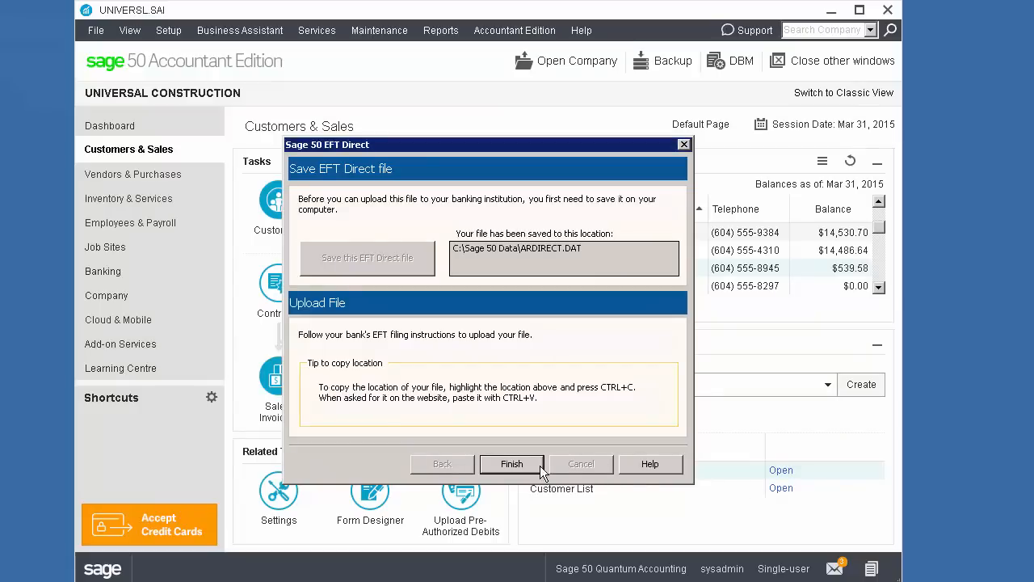
pyautogui.click(538, 465)
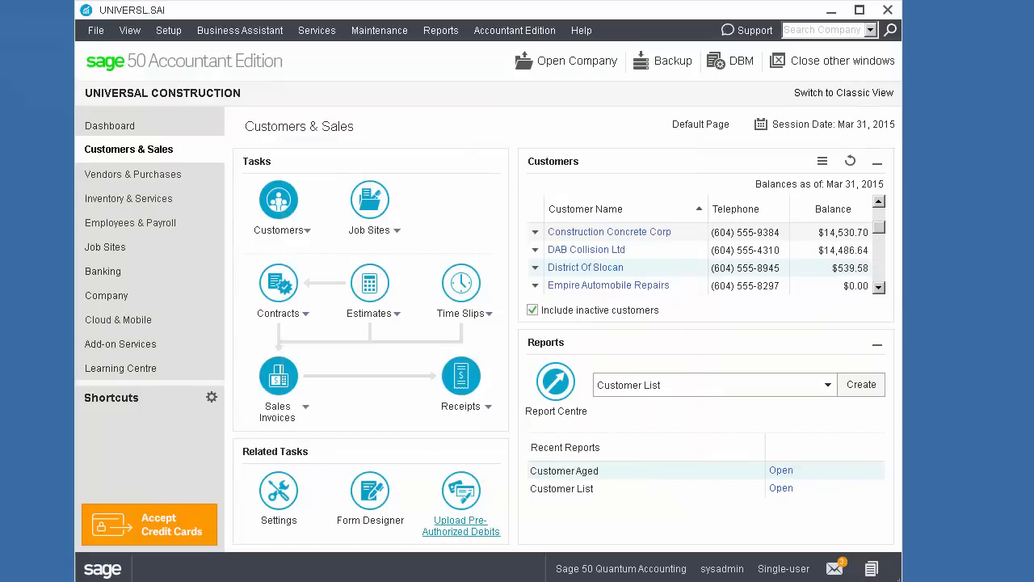